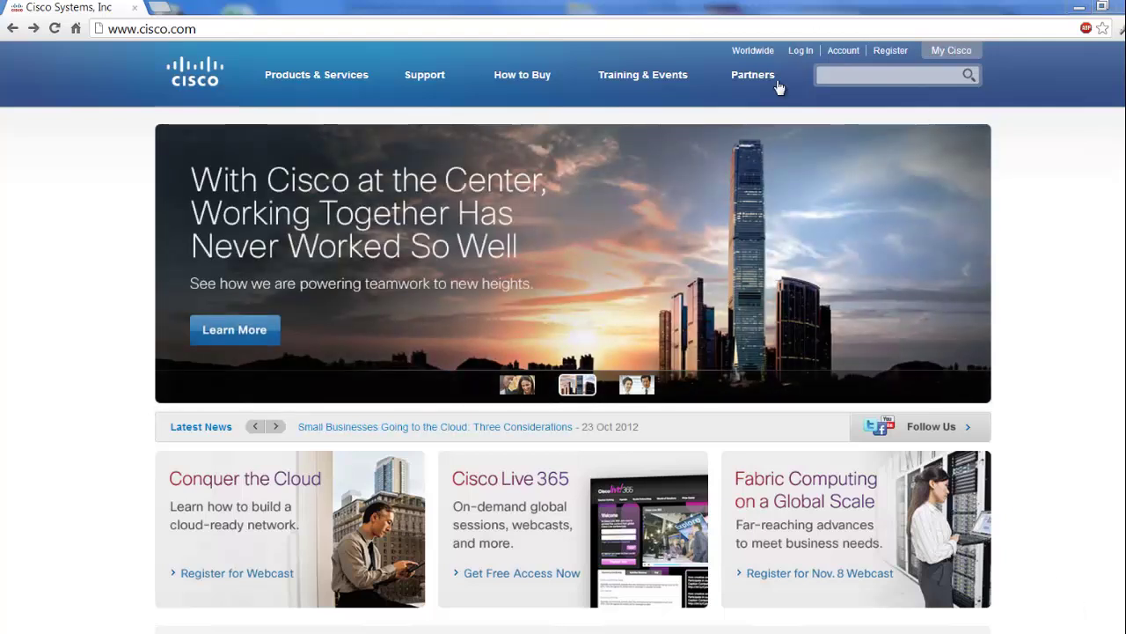
Open the Cisco.com account registration form and scroll through it.
left_click(887, 51)
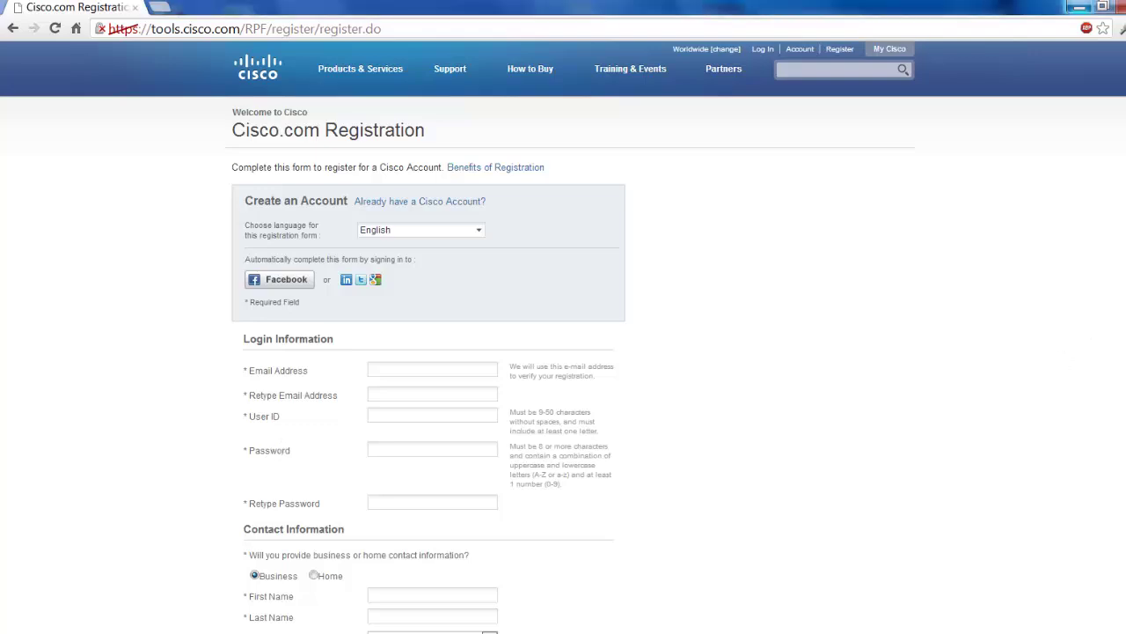
scroll(1114, 307, "down", 8)
scroll(574, 338, "down", 1)
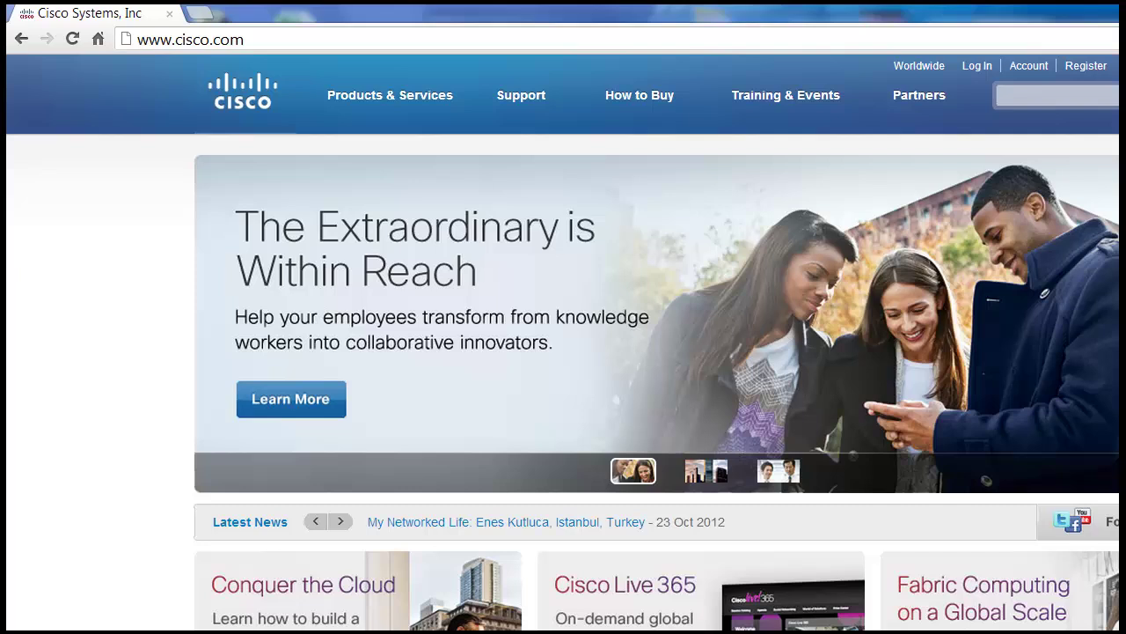
left_click(276, 43)
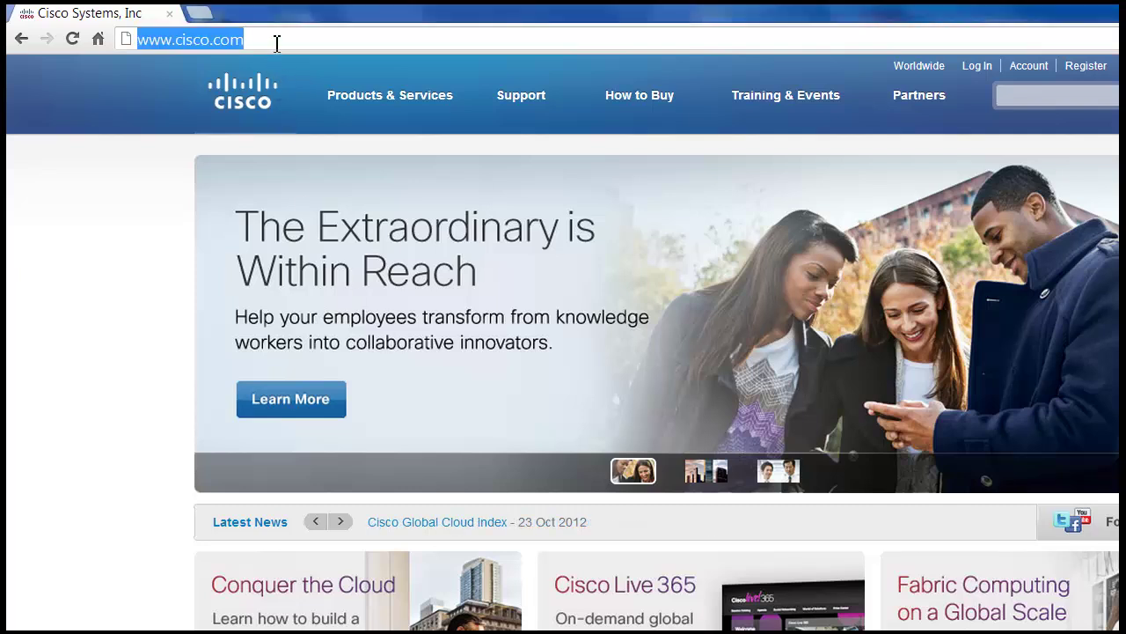
left_click(277, 43)
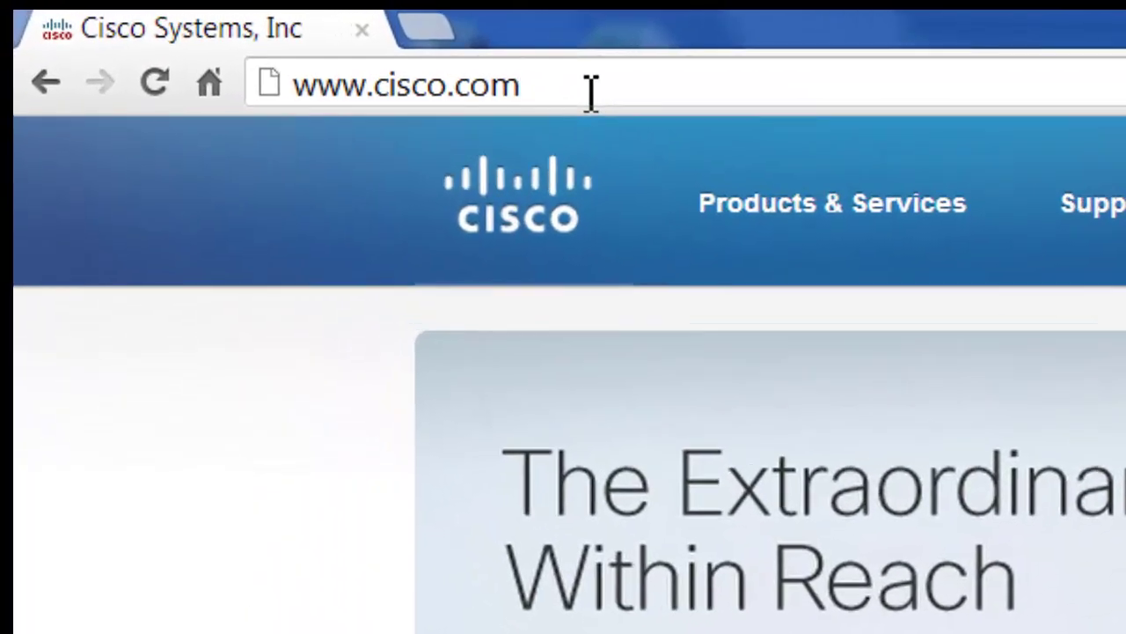
type("/")
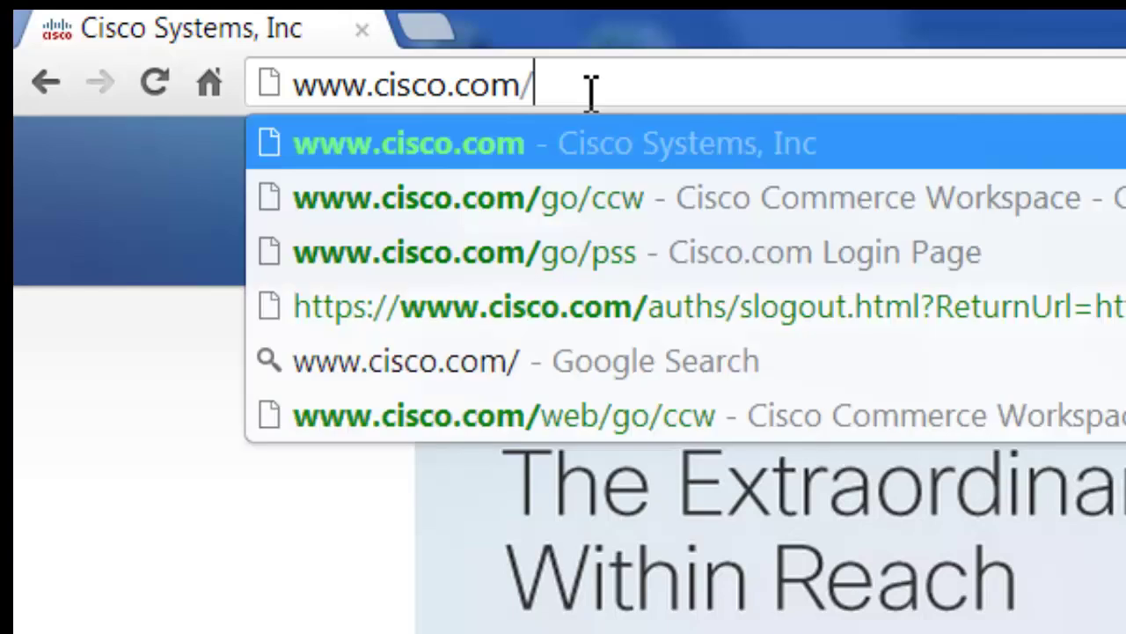
type("go")
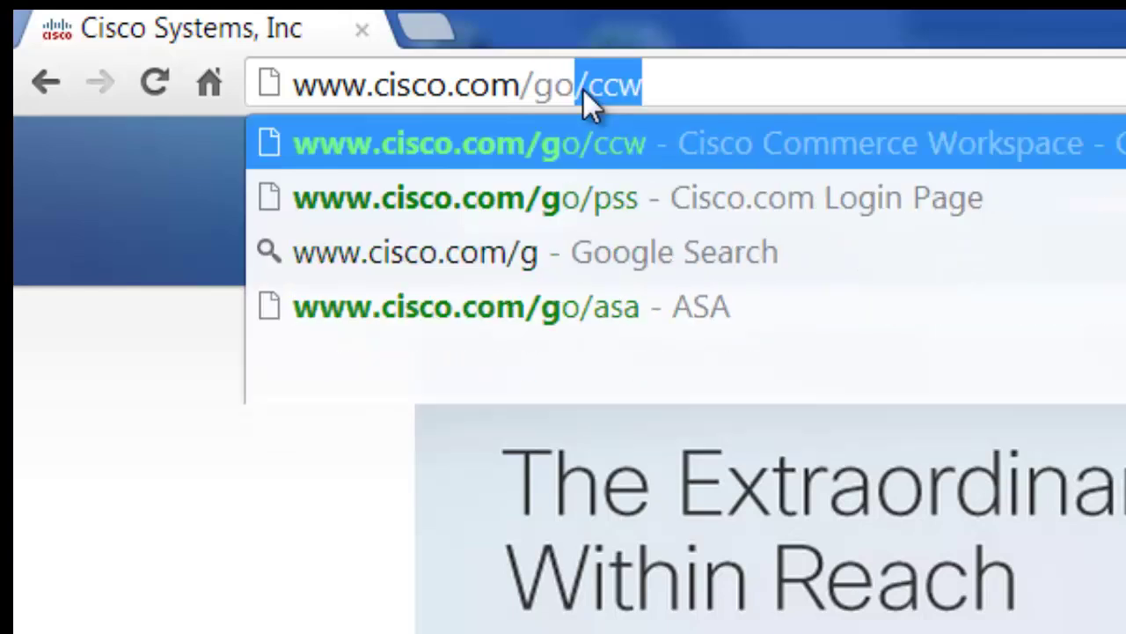
type("/pss")
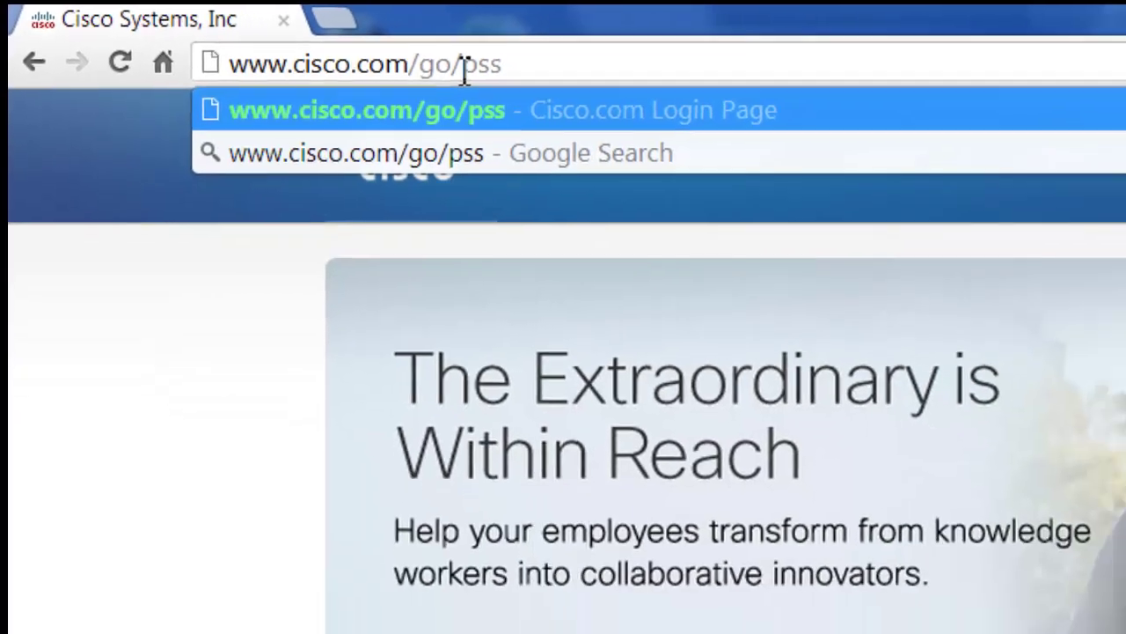
Load the go/pss Log In page and enter the saved user name and the password.
key("Return")
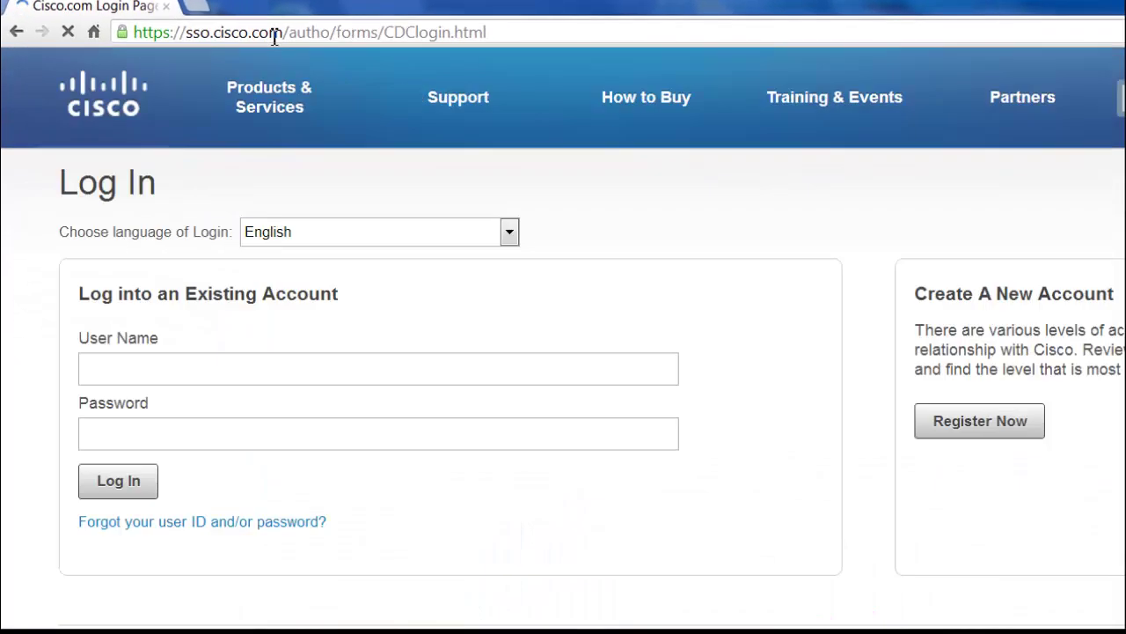
left_click(225, 410)
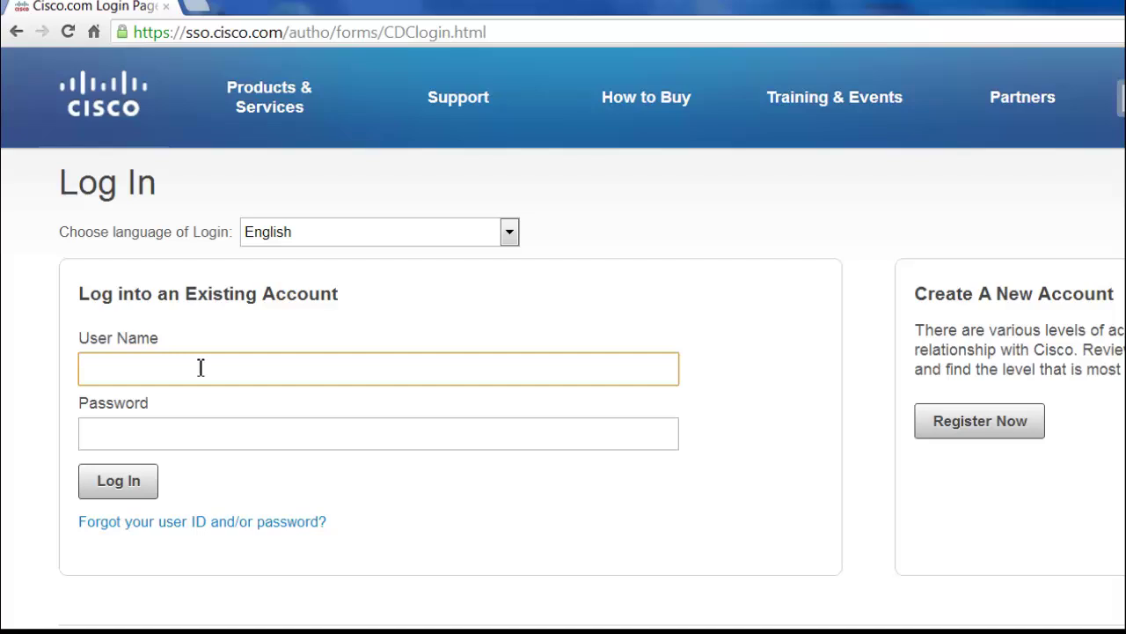
type("ci")
key("Down")
key("Return")
key("Tab")
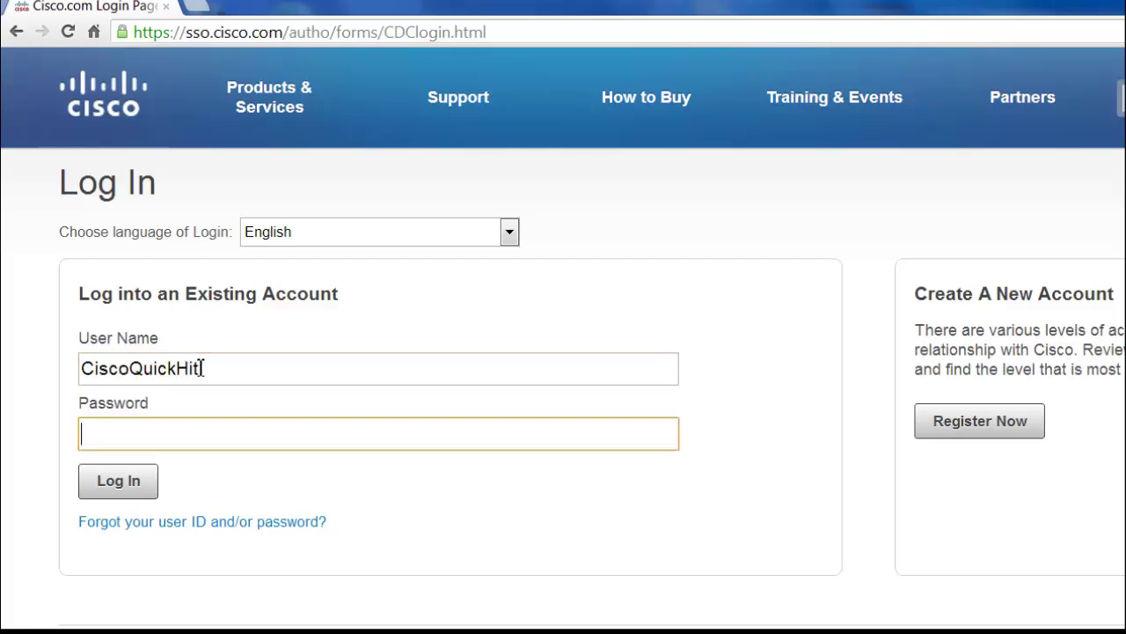
type("•••••••••")
Sign in and highlight the notice that no Cisco Partner Company is associated.
key("Return")
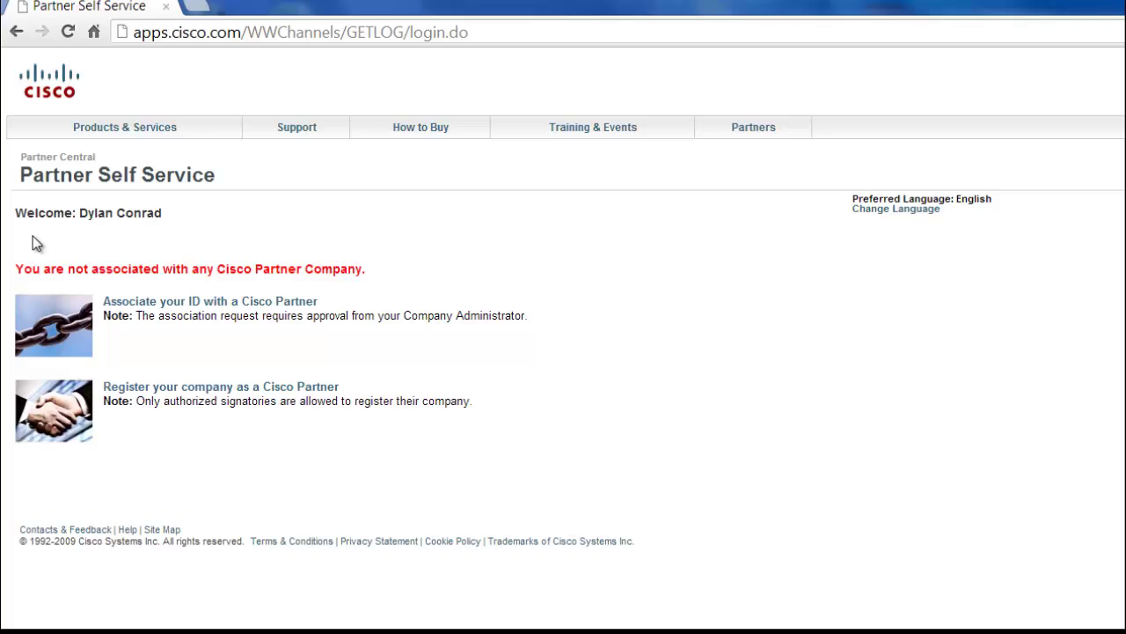
left_click_drag(17, 270, 375, 272)
left_click(399, 288)
Start associating the ID with a Cisco Partner and set the country to UNITED STATES.
left_click(200, 305)
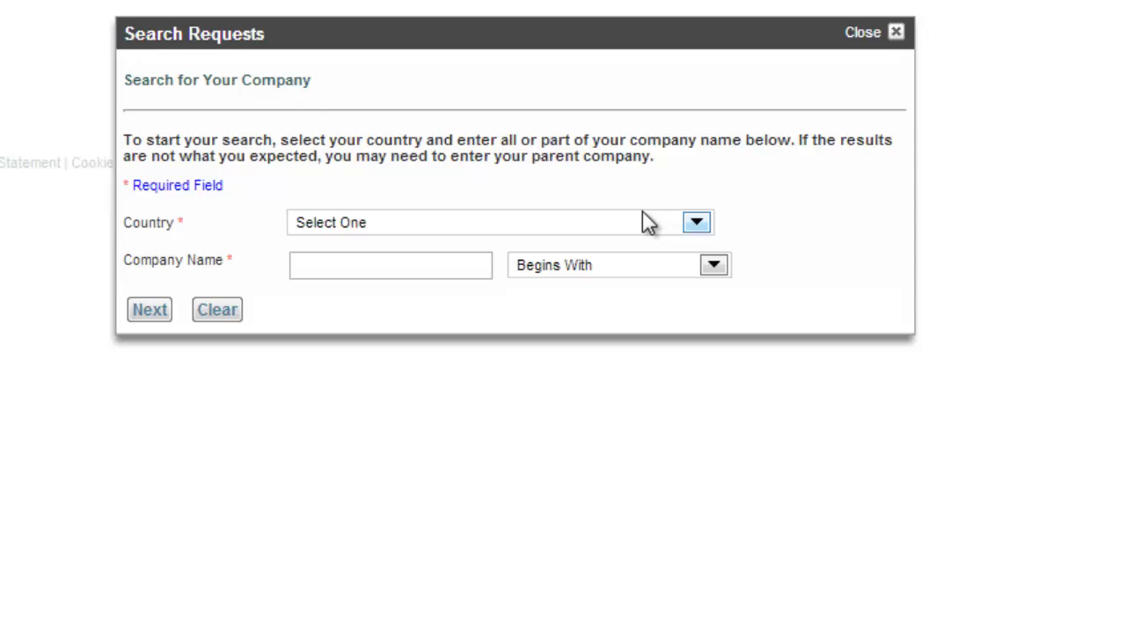
left_click(395, 220)
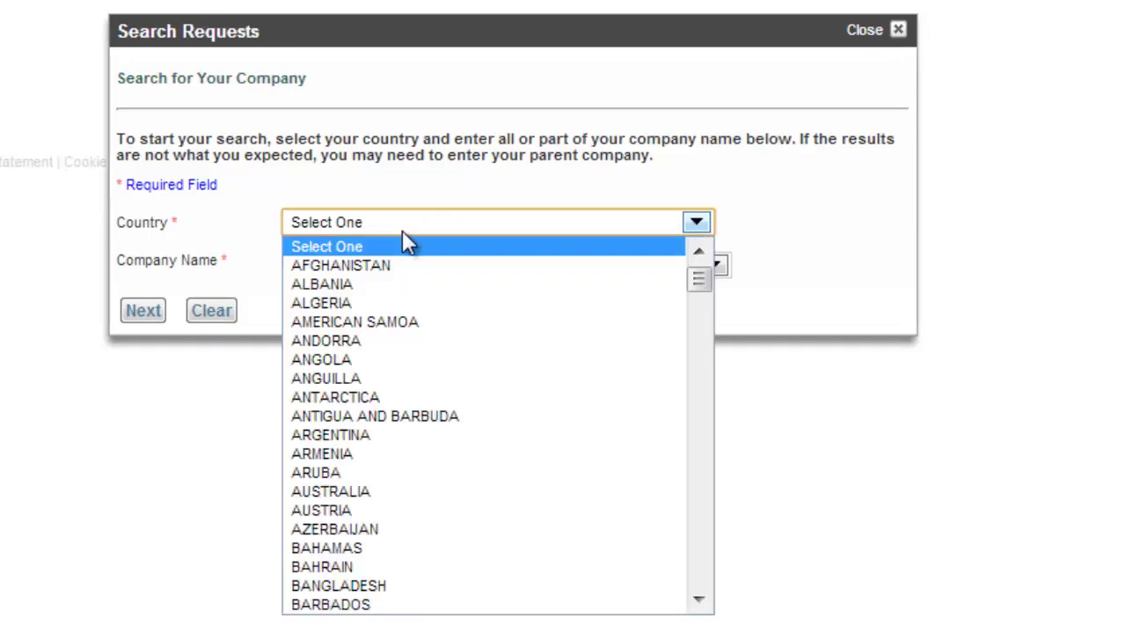
type("un")
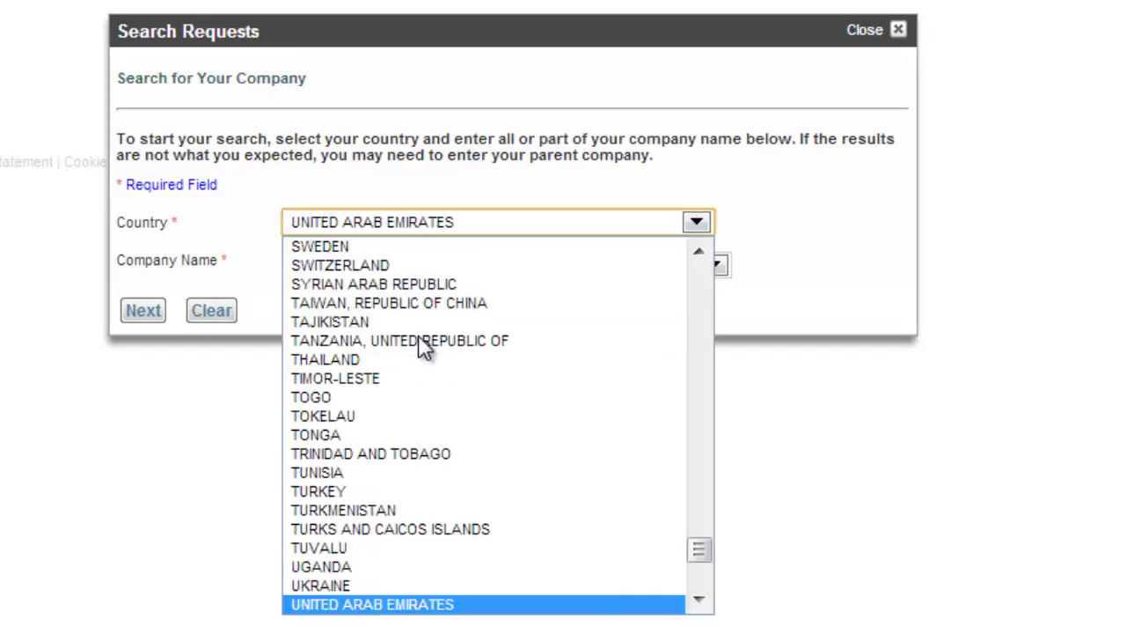
scroll(431, 347, "down", 2)
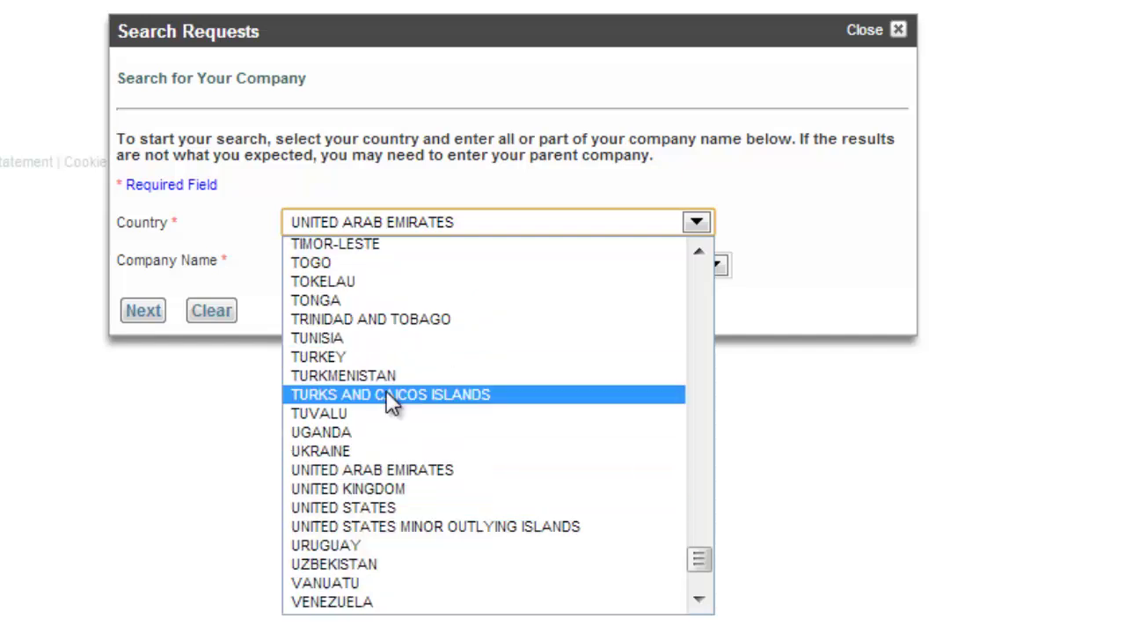
left_click(410, 512)
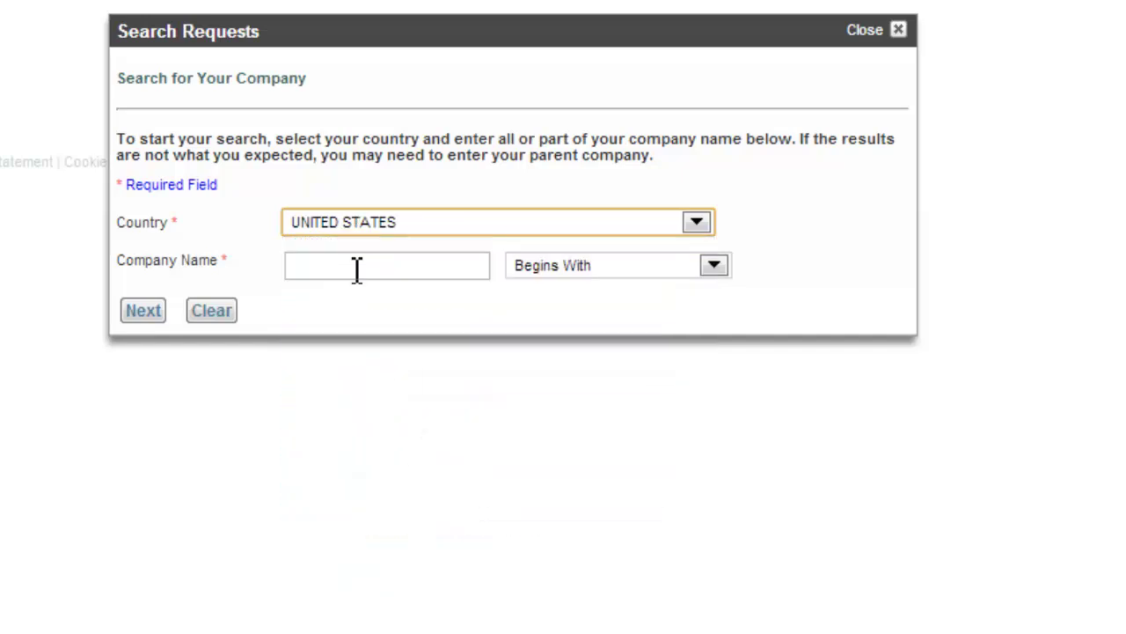
Search for company 'AT&T', choose AT&T SERVICES, INC and continue to site selection.
left_click(359, 271)
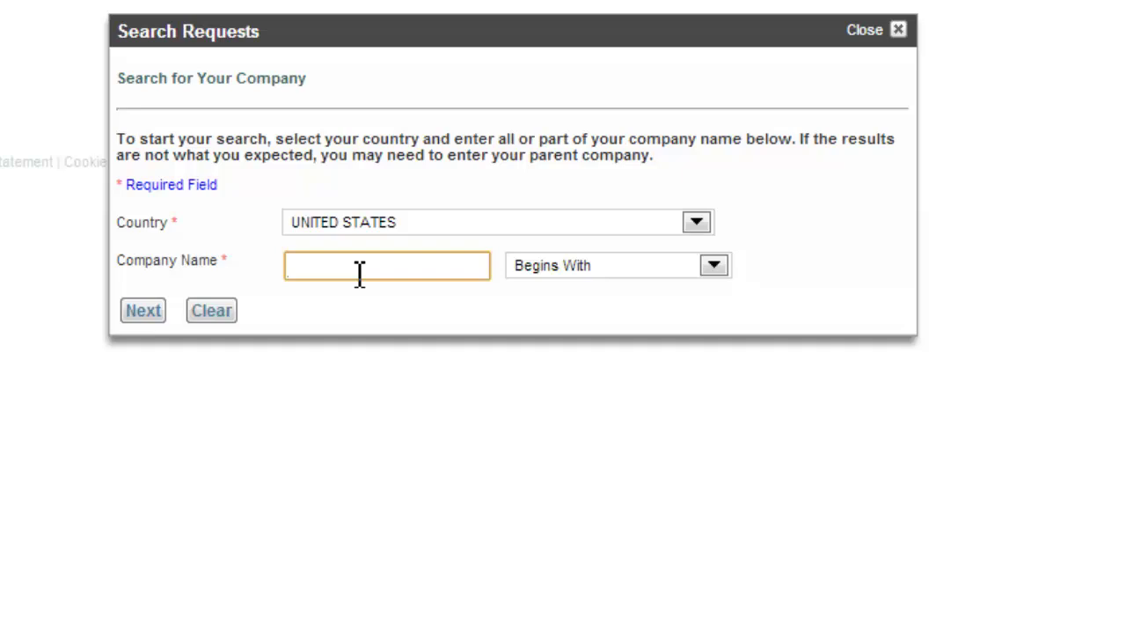
type("AT$")
key("BackSpace")
type("&T")
left_click(153, 318)
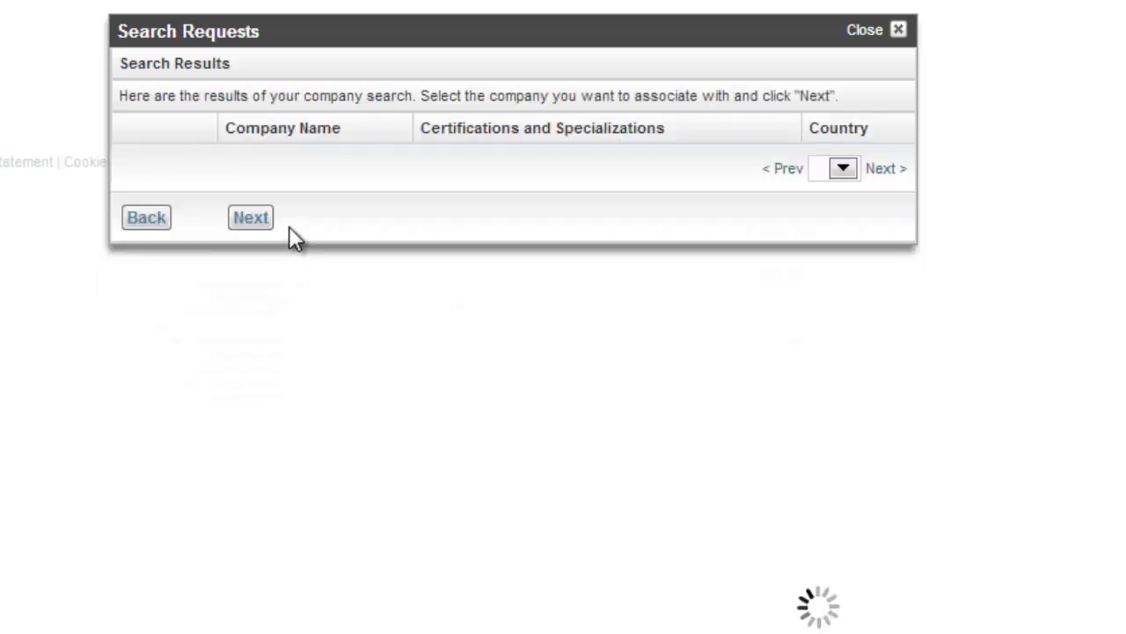
left_click(133, 166)
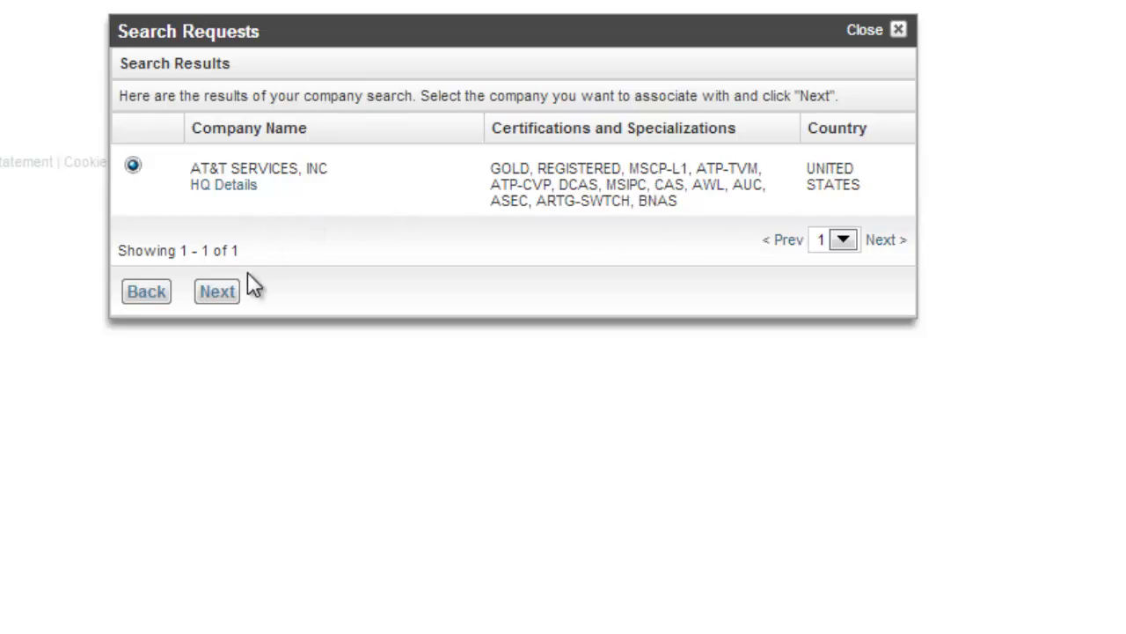
left_click(215, 291)
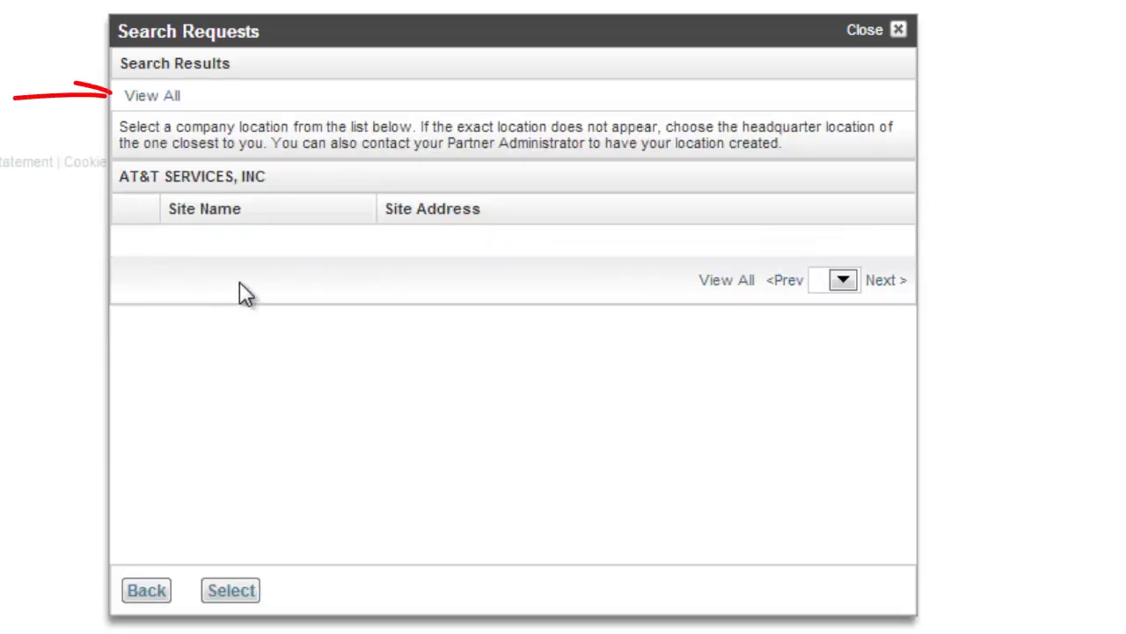
View all AT&T site locations and select the Oakton, Virginia site.
left_click(156, 97)
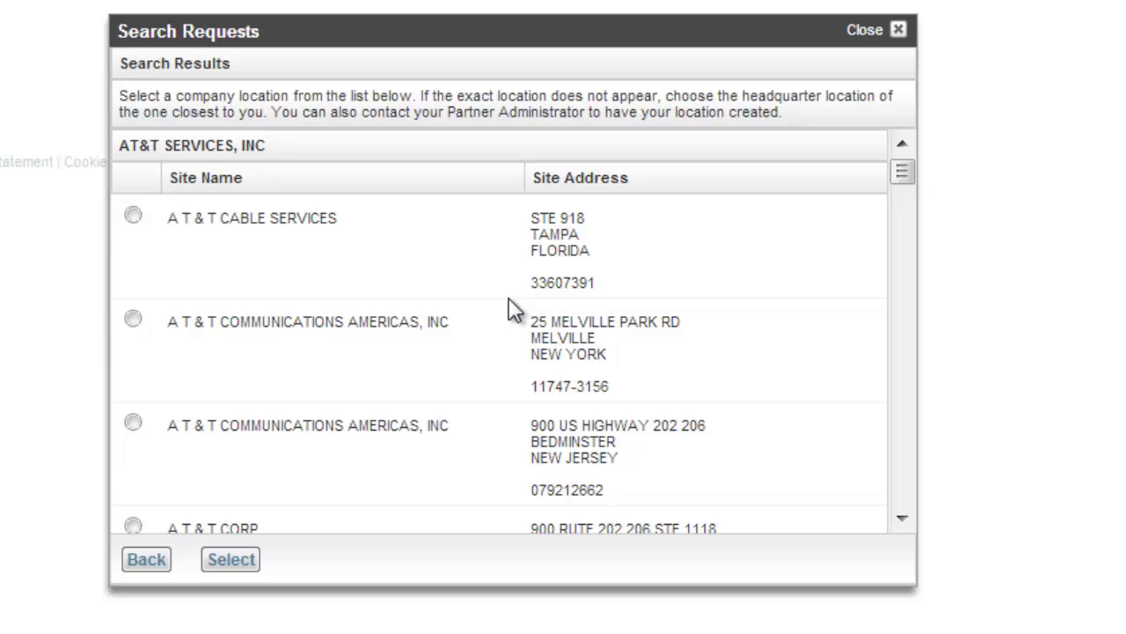
scroll(515, 310, "down", 5)
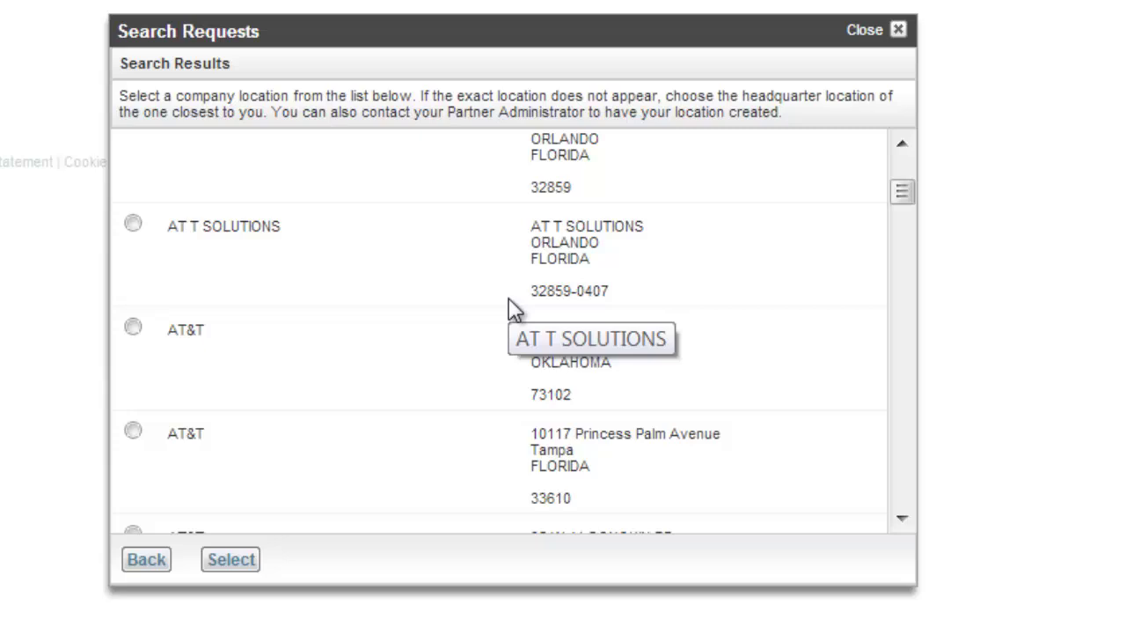
scroll(515, 309, "down", 10)
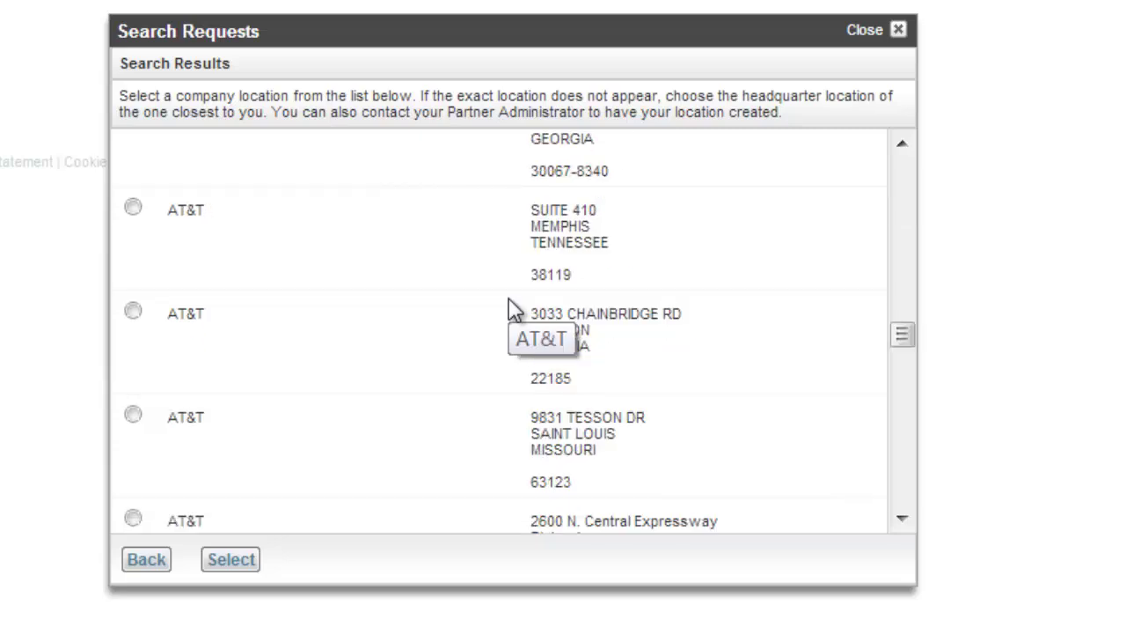
left_click(133, 312)
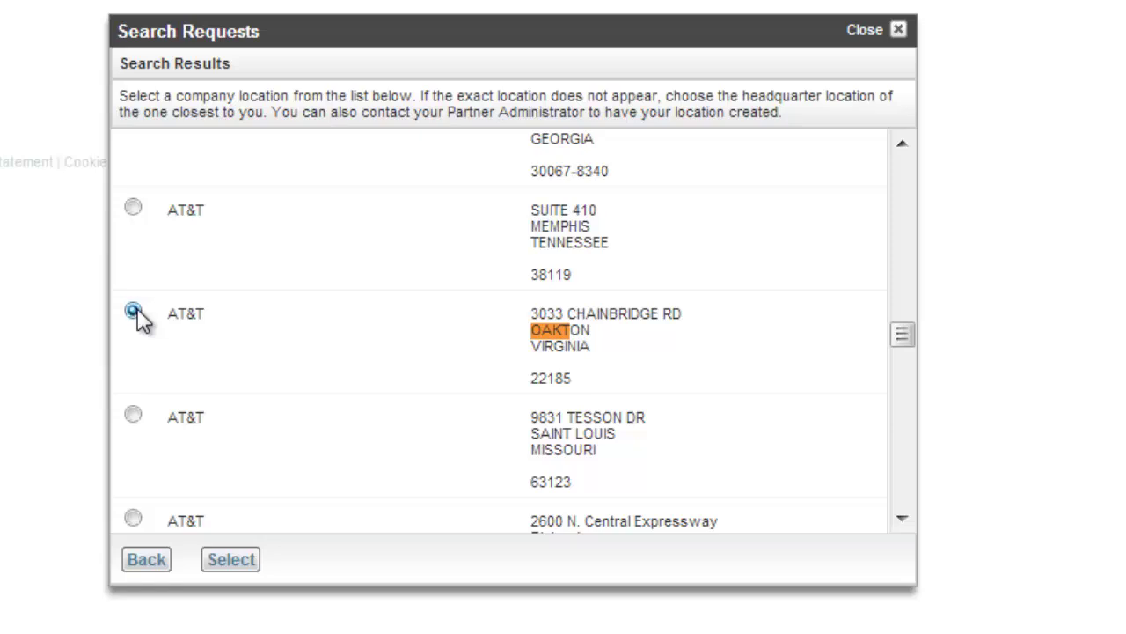
left_click(528, 466)
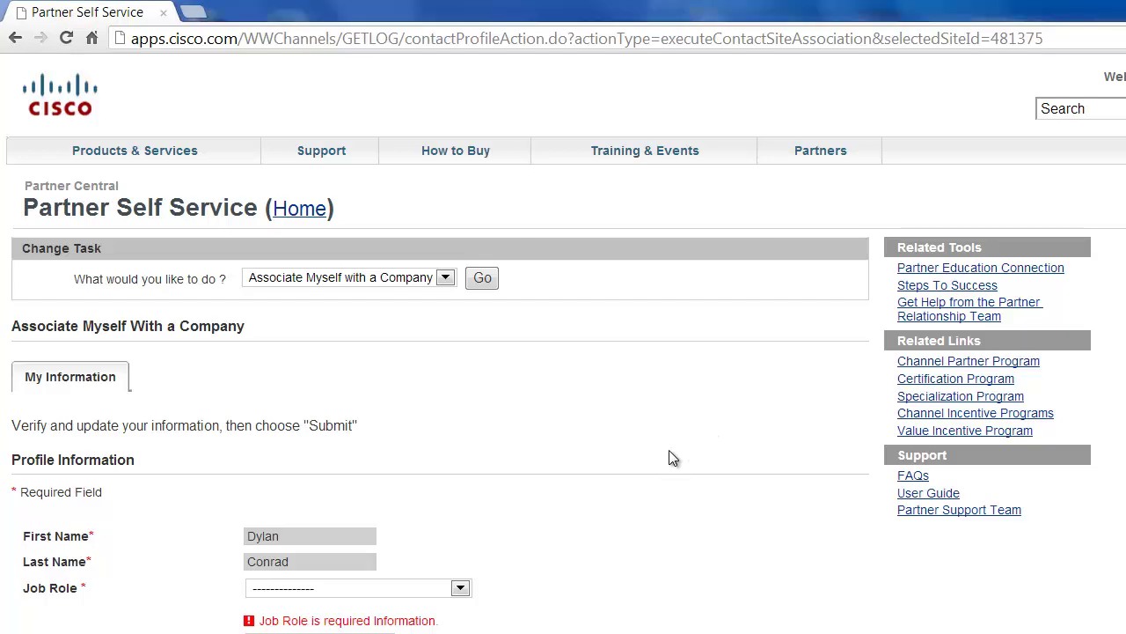
Scroll through the Associate Myself With a Company profile form.
scroll(674, 457, "down", 3)
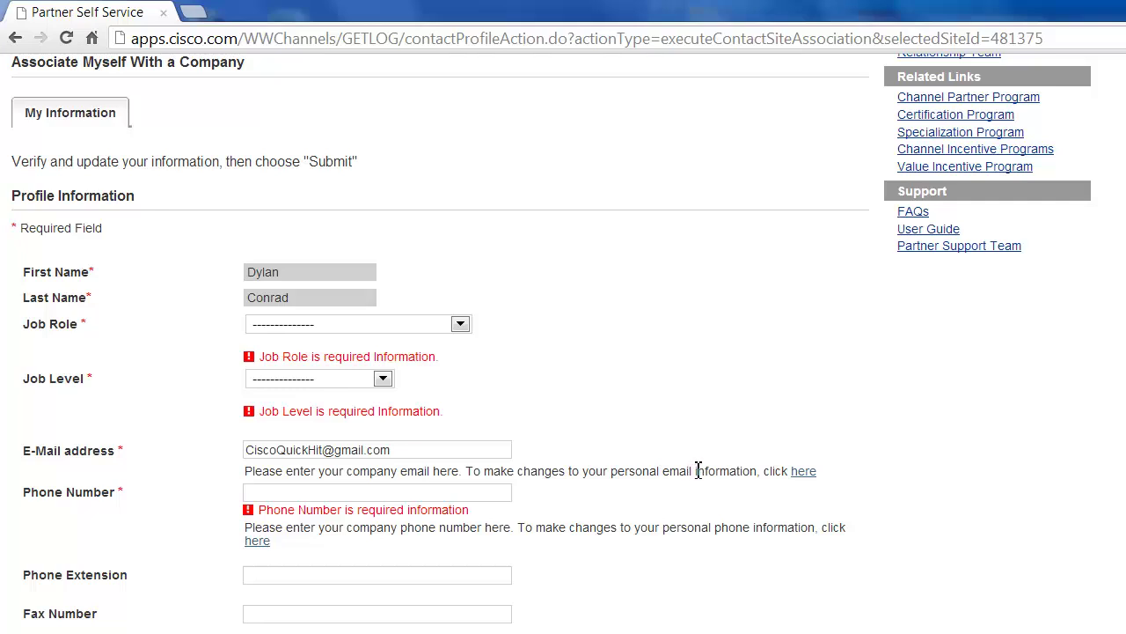
scroll(752, 489, "down", 2)
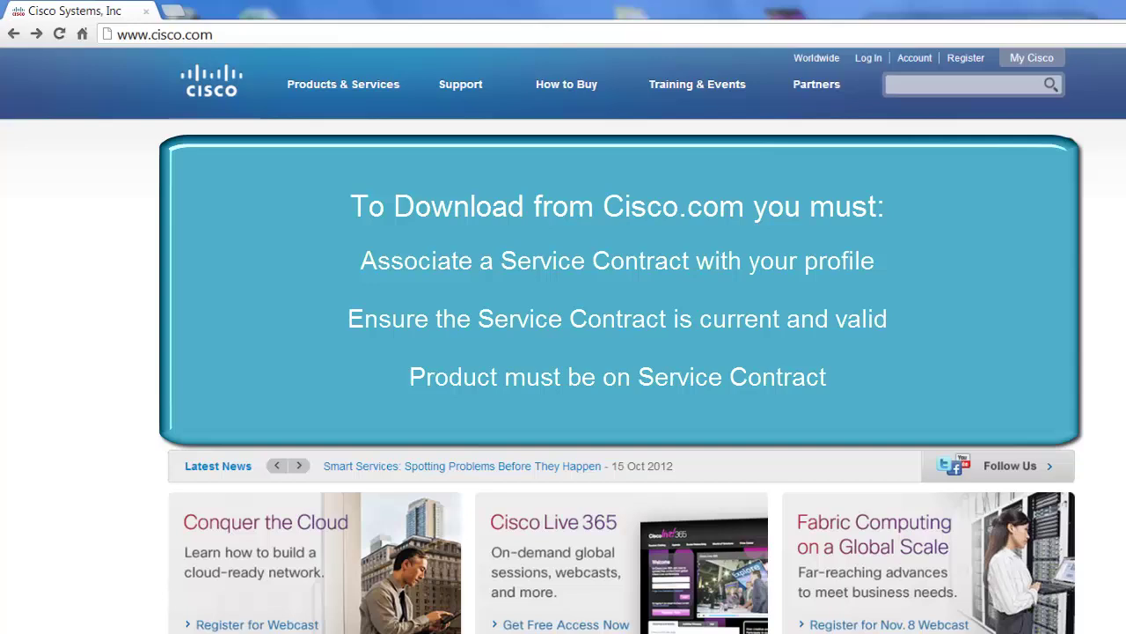
Open the Cisco Account page from the home page header.
left_click(288, 35)
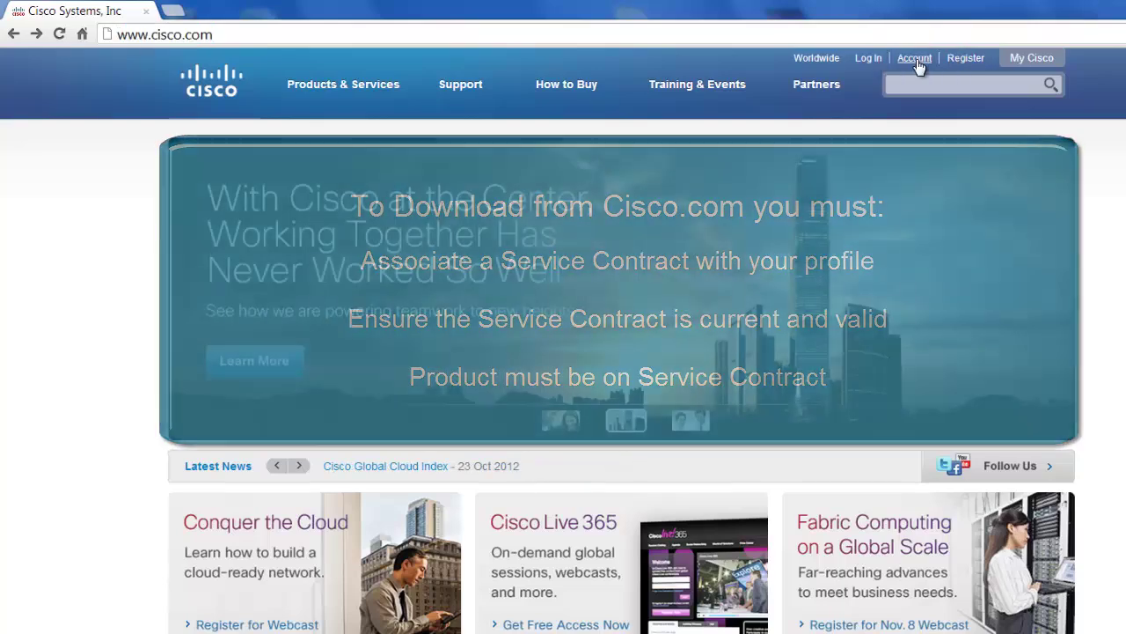
left_click(915, 59)
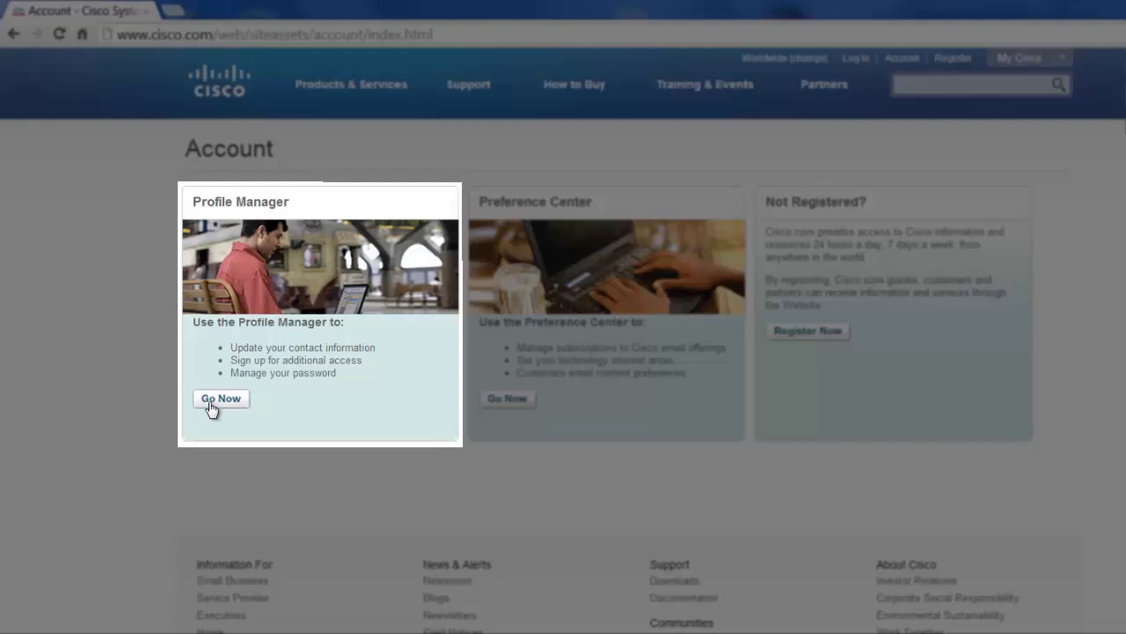
Go to Profile Manager and sign in with the saved user name and the password.
left_click(212, 406)
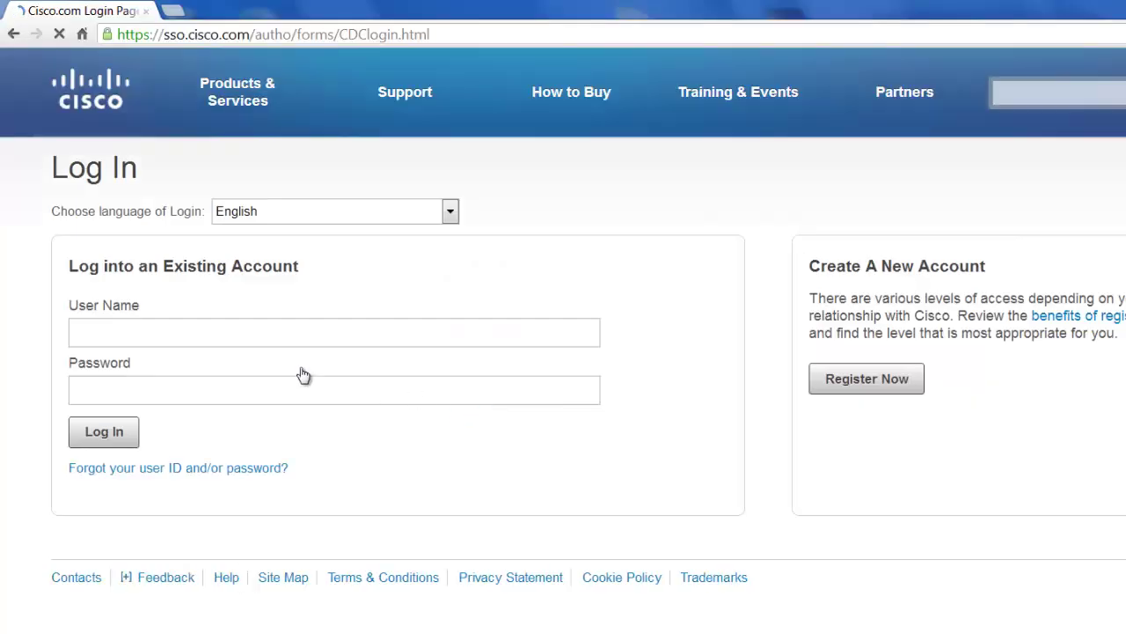
left_click(269, 327)
type("ci")
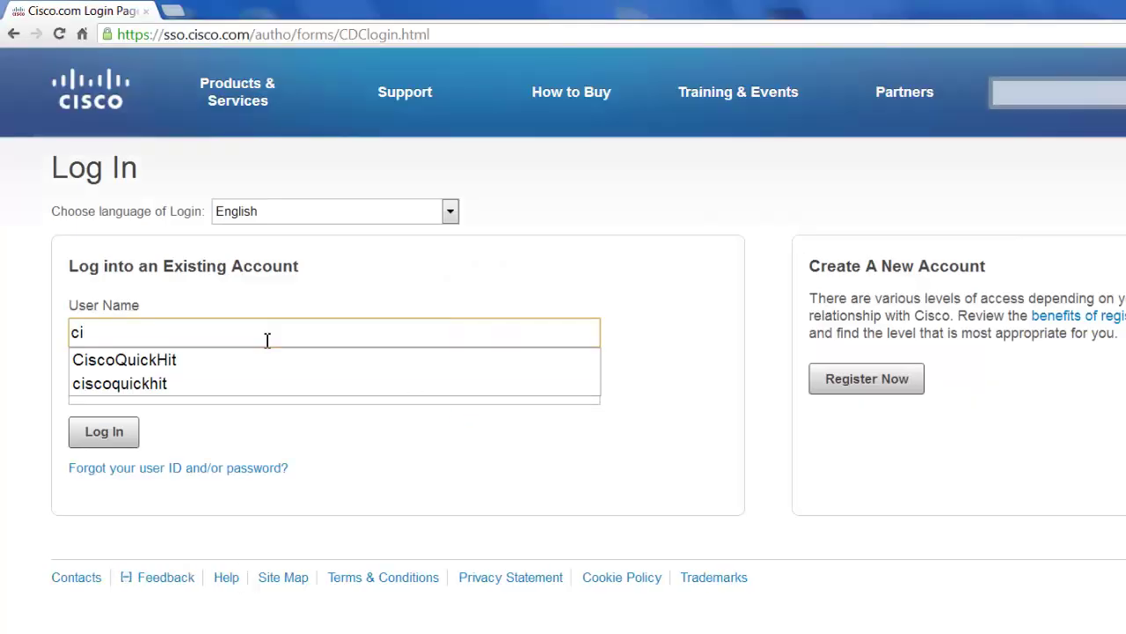
key("Down")
key("Tab")
type("******")
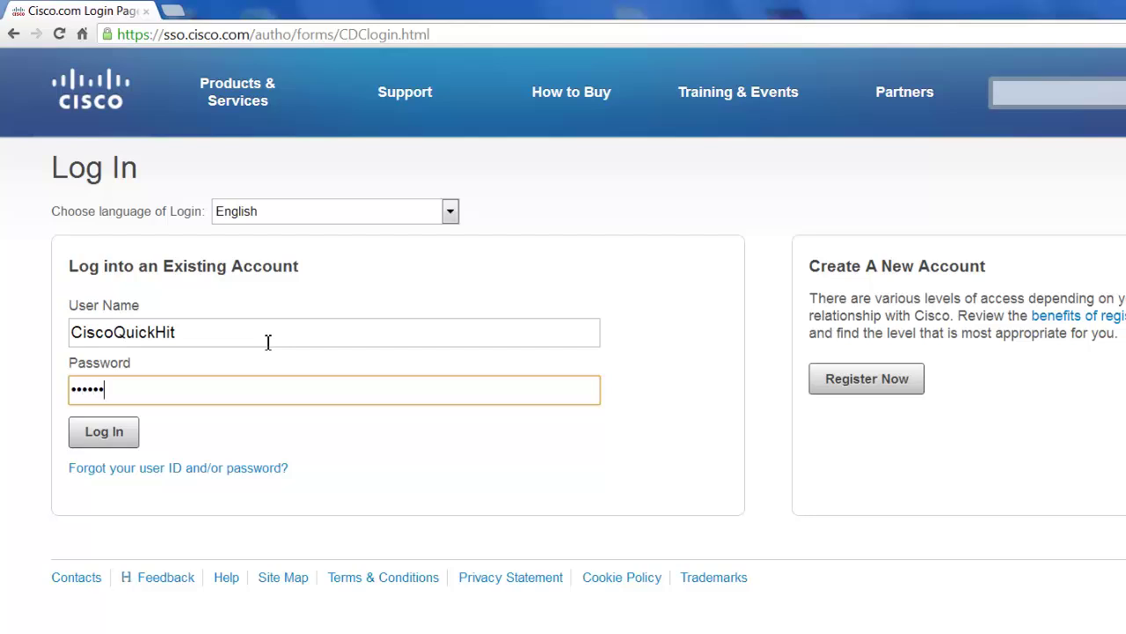
type("***")
key("Return")
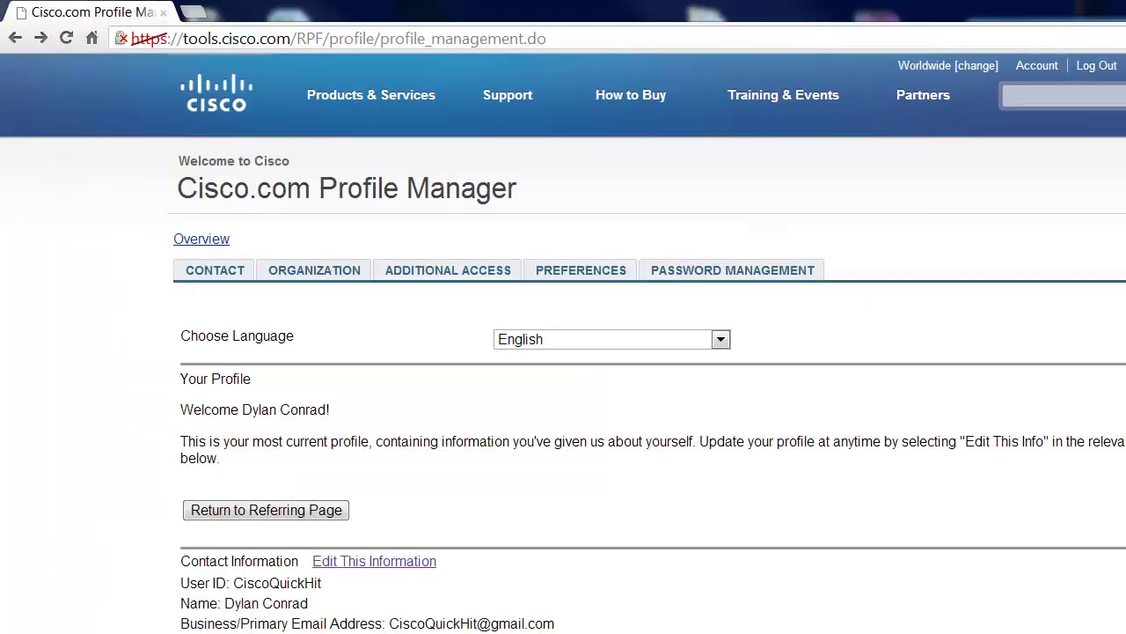
On the Additional Access tab, preview adding service contracts, then open Request for Software Download via Serial Number.
left_click(421, 274)
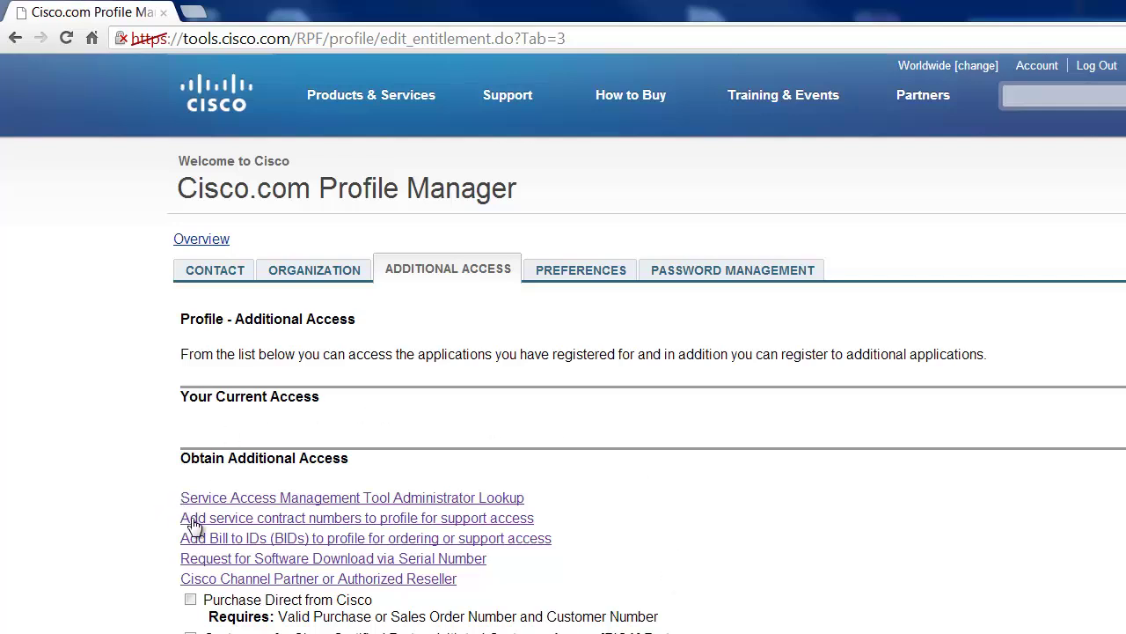
left_click(223, 526)
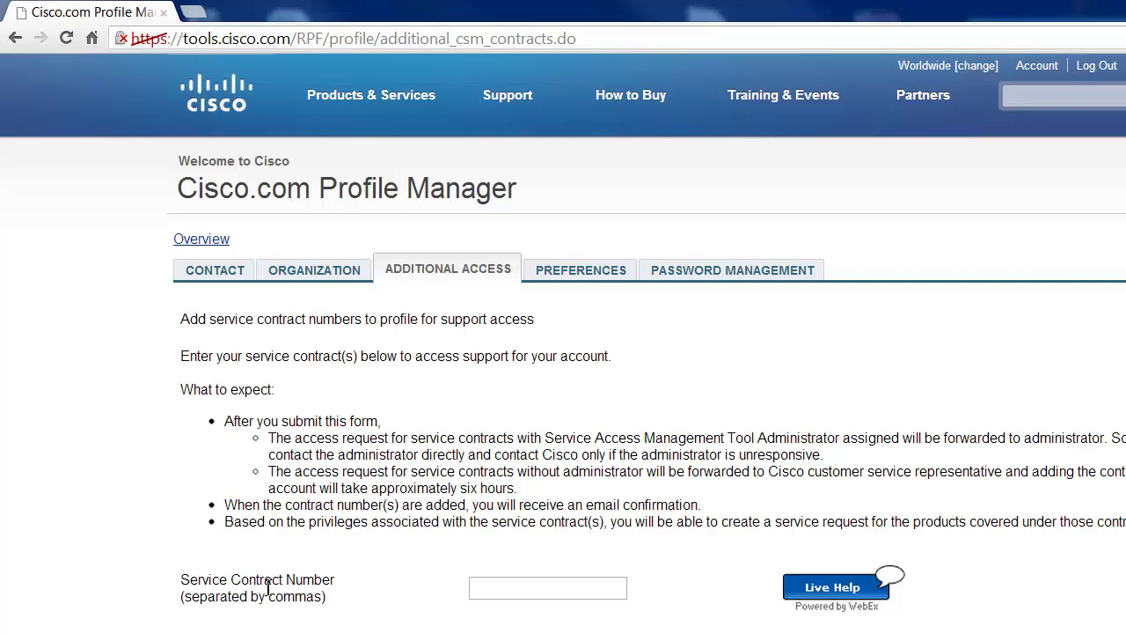
left_click(15, 38)
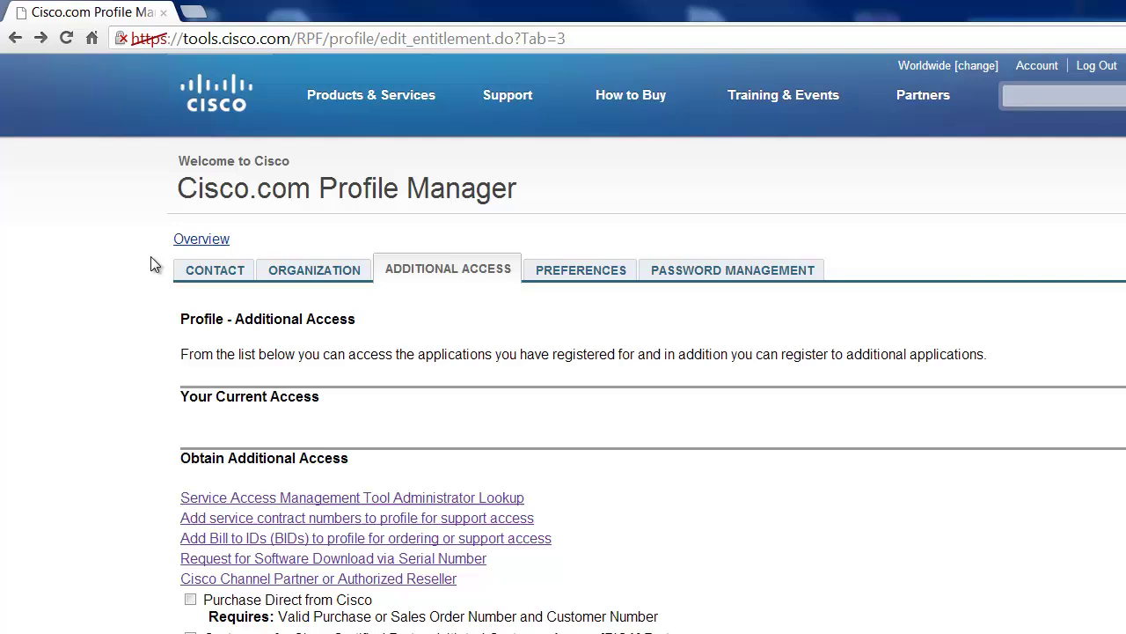
left_click(299, 559)
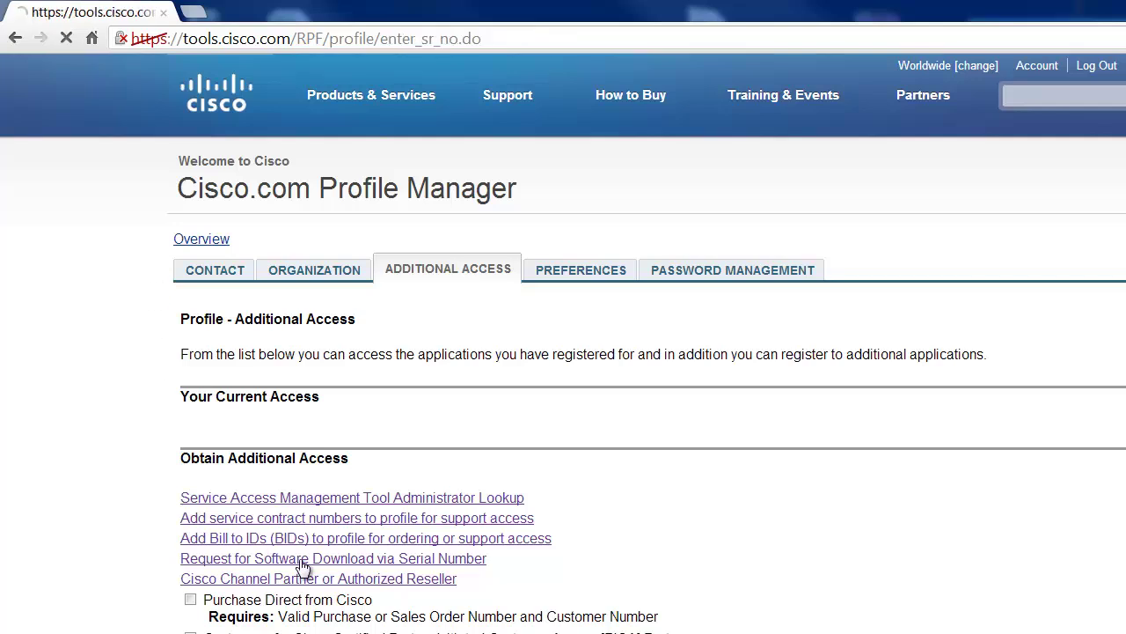